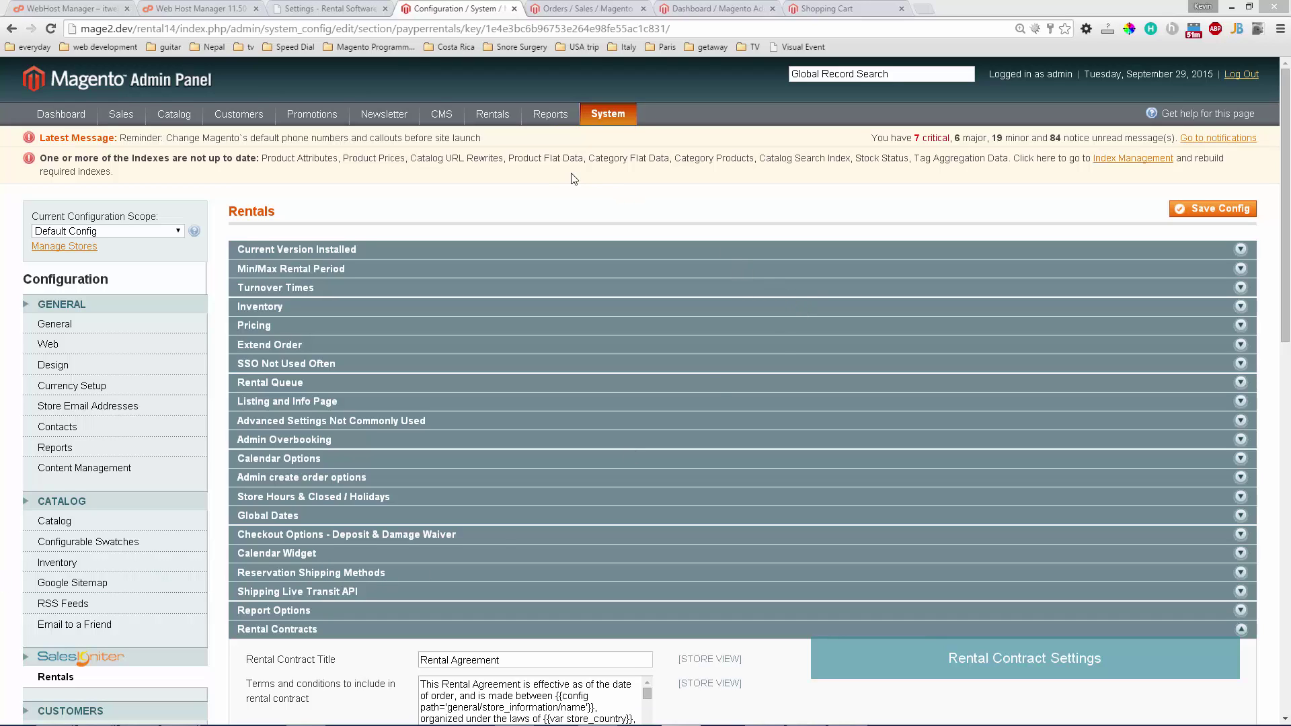
Open Rentals Settings and locate the Rental Agreement contract title under Rental Contracts.
mouse_move(501, 119)
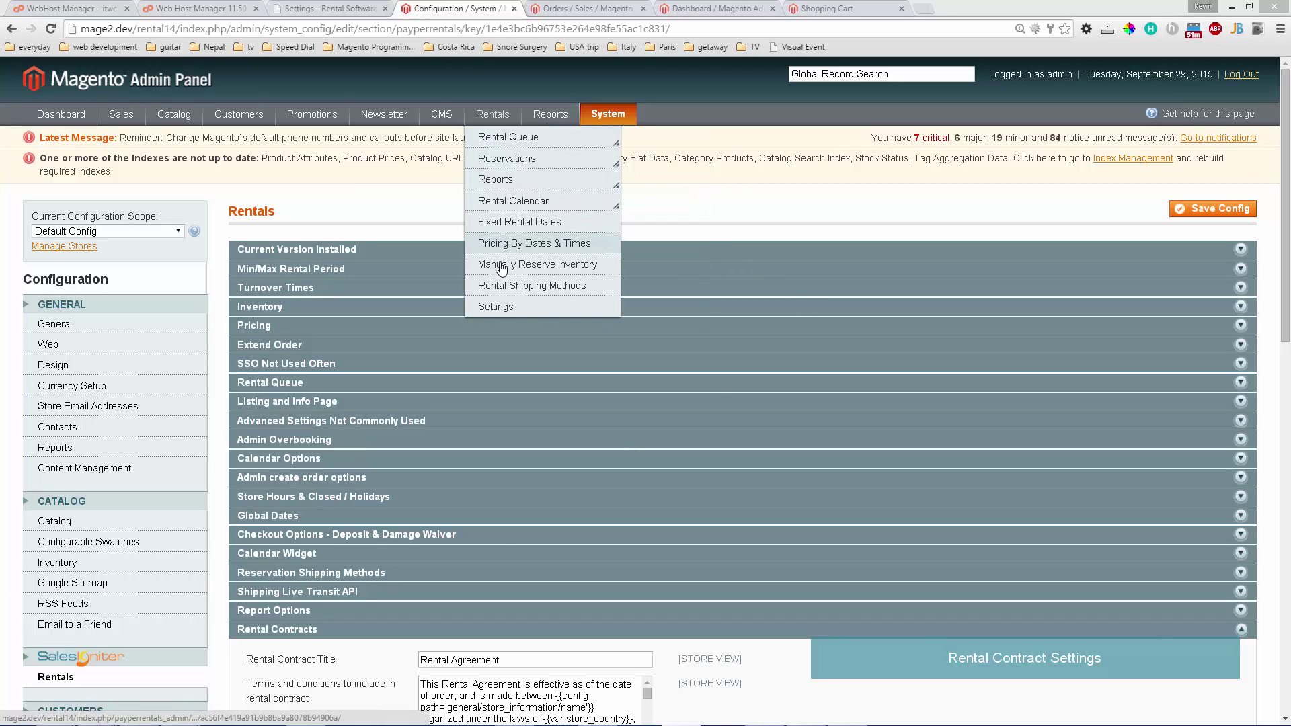
left_click(511, 306)
scroll(409, 200, "down", 6)
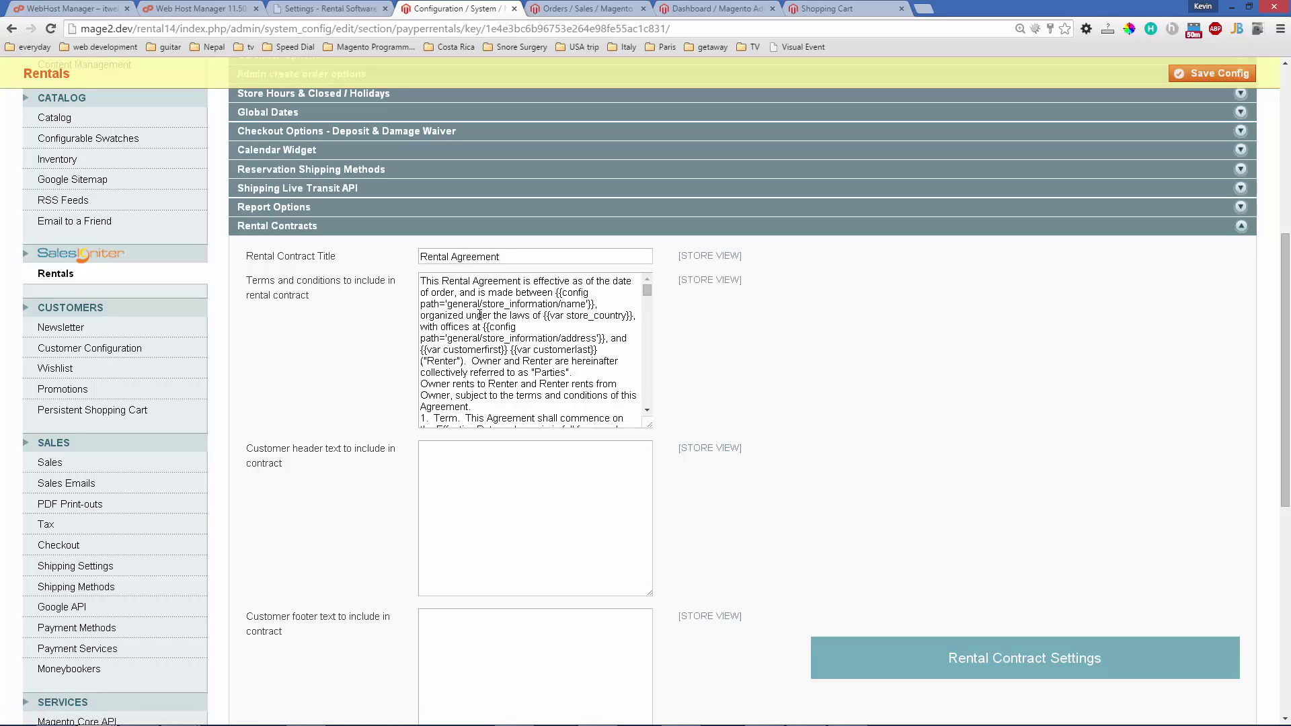
left_click_drag(539, 256, 406, 246)
left_click(898, 357)
Enlarge the terms and conditions box and review variables like {{var store_country}}.
left_click_drag(650, 425, 1052, 629)
scroll(643, 447, "down", 10)
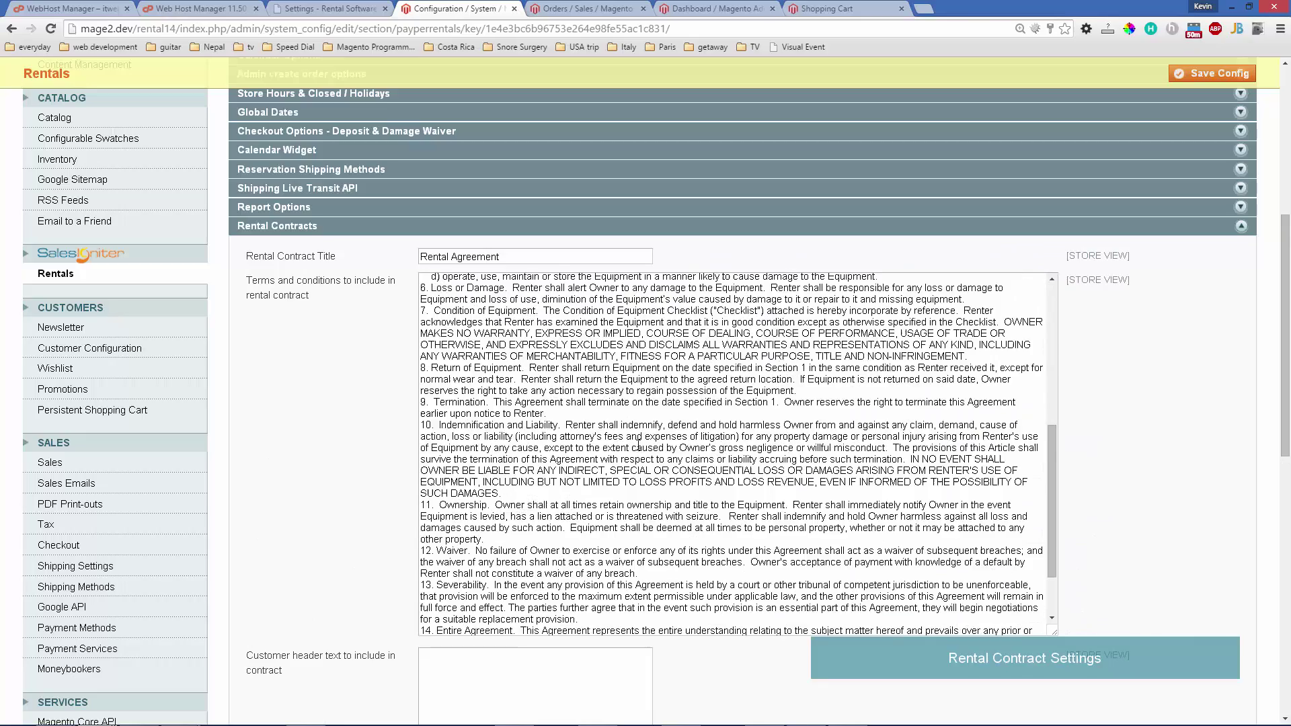
scroll(637, 445, "up", 8)
scroll(637, 444, "up", 3)
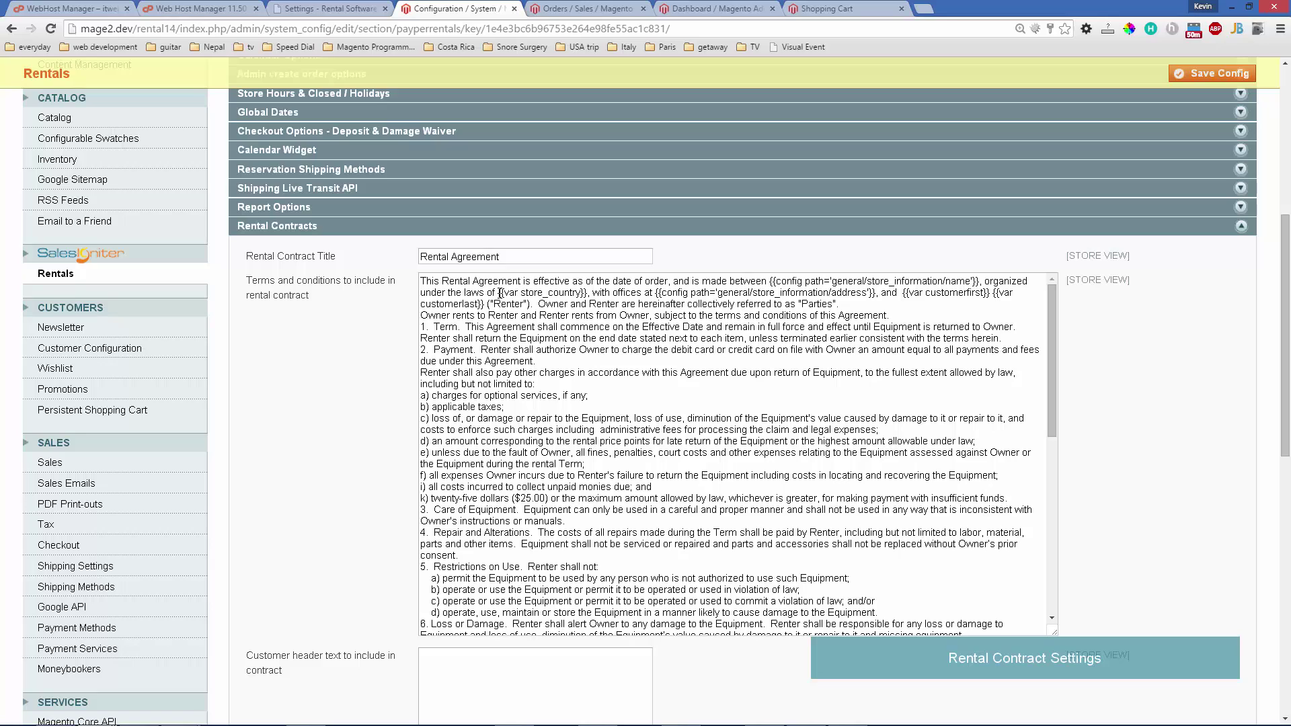
left_click_drag(509, 292, 582, 296)
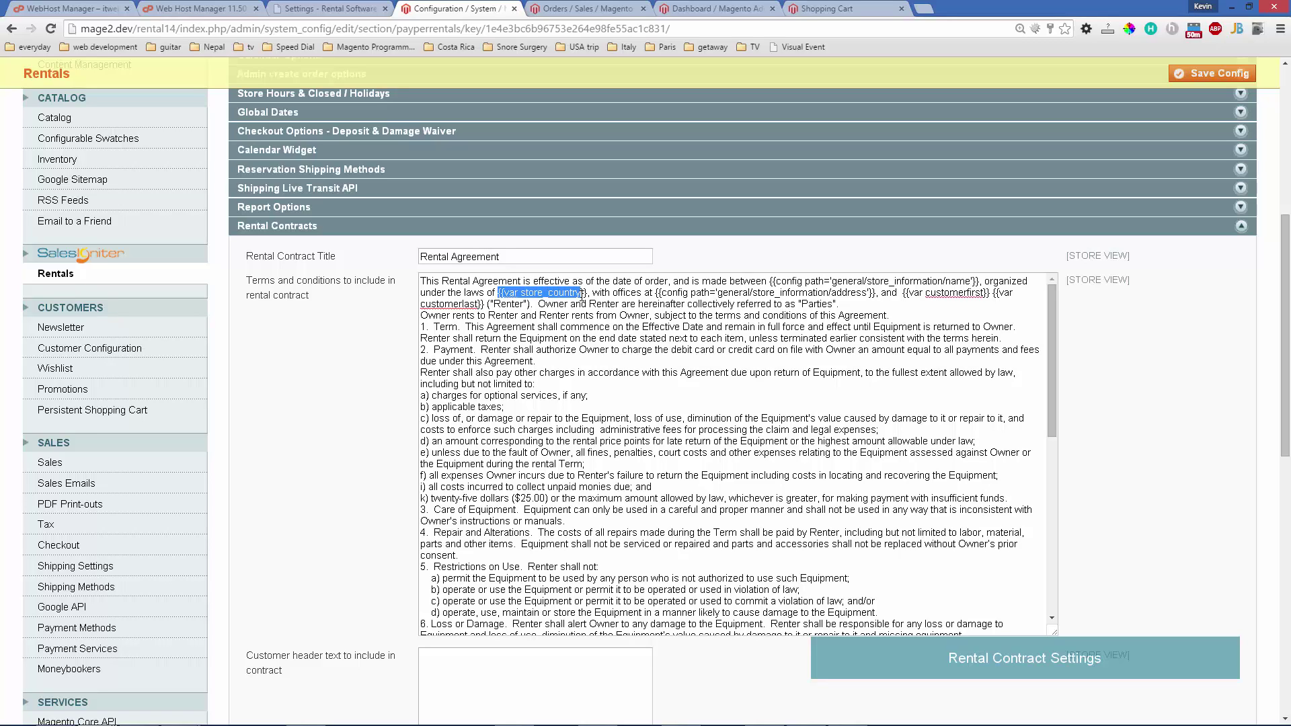
left_click(783, 361)
Review the Rental Contract Terms & Conditions variables list in the Sales Igniter documentation.
left_click(346, 10)
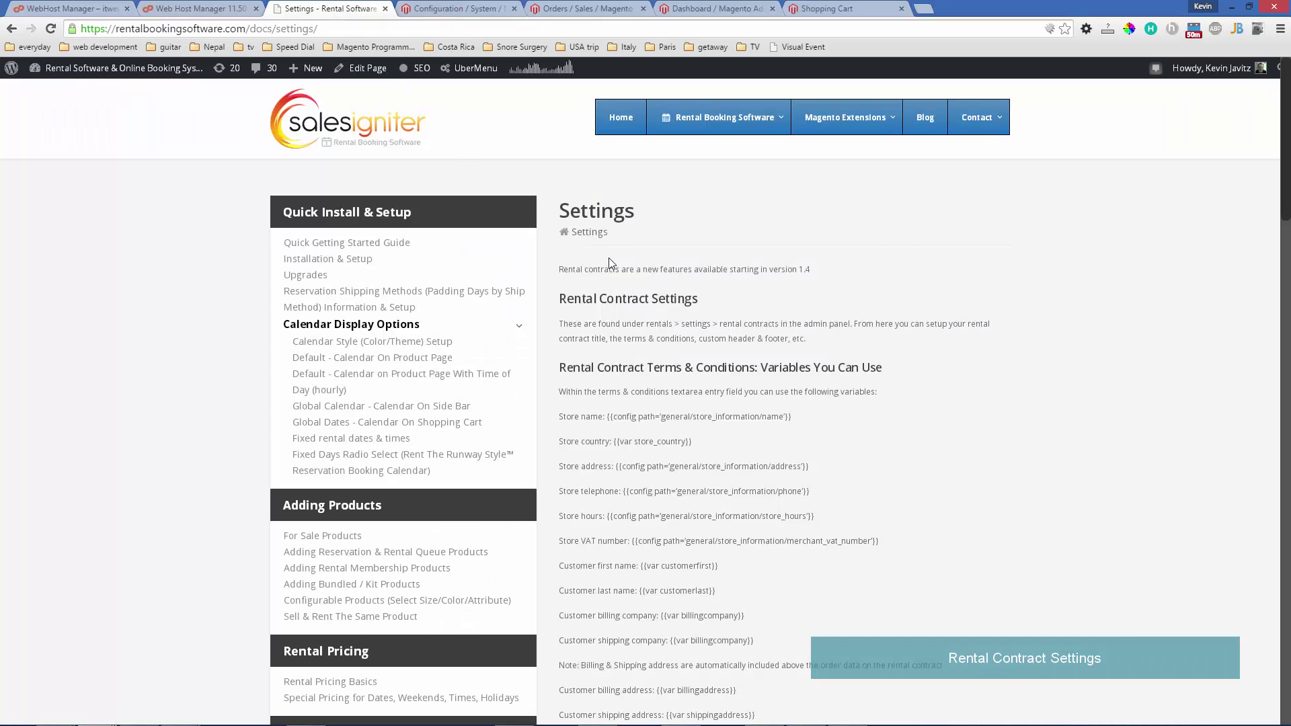
mouse_move(719, 118)
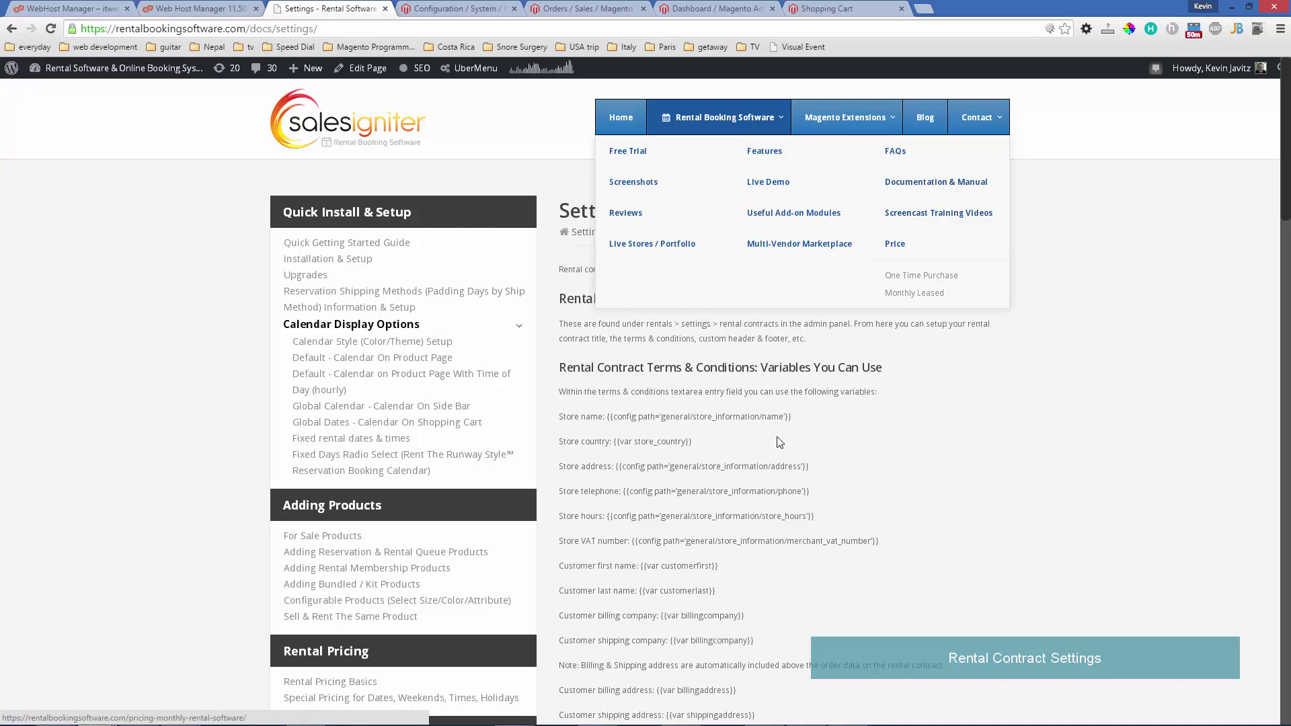
scroll(673, 474, "down", 6)
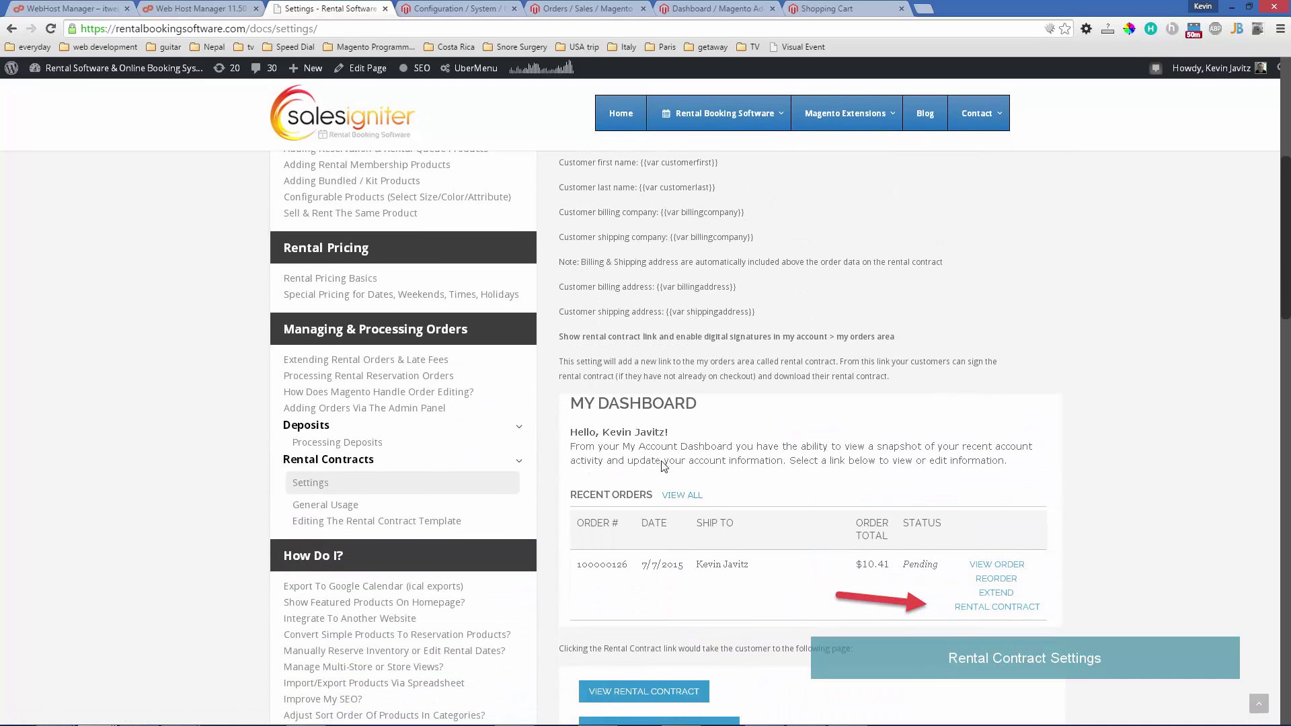
scroll(643, 423, "up", 6)
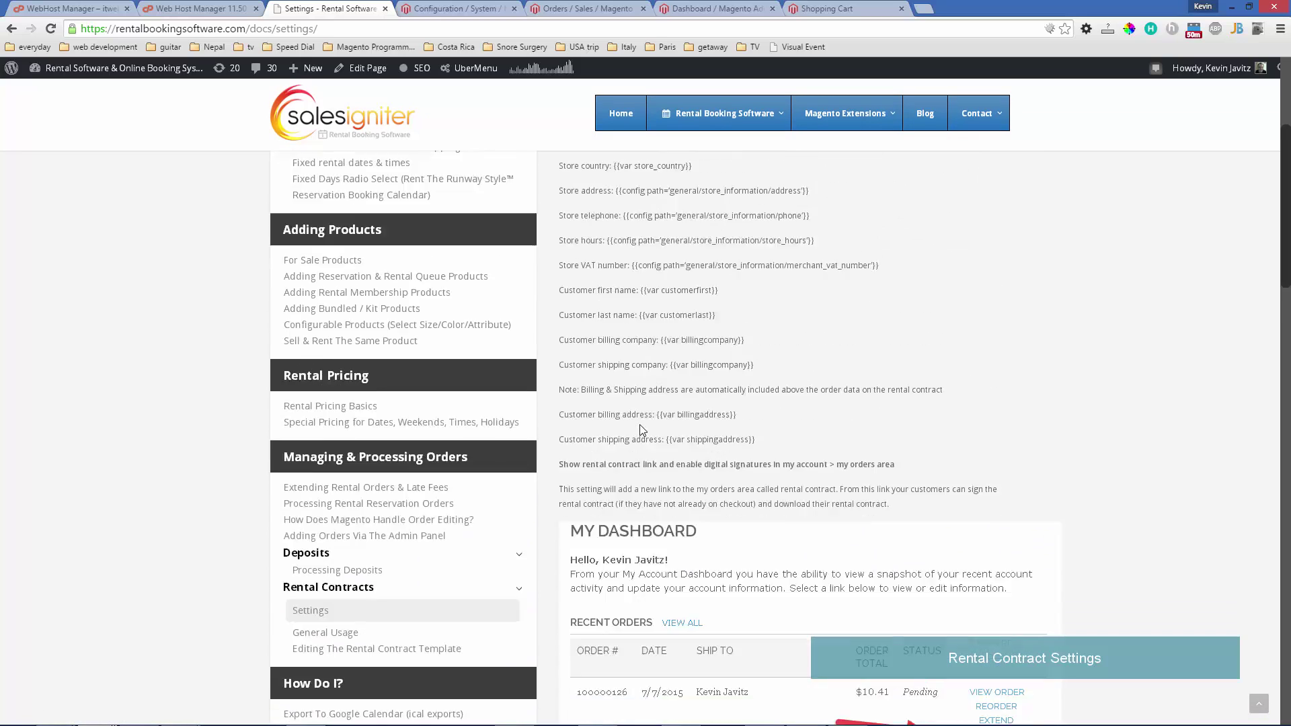
left_click_drag(592, 403, 747, 540)
scroll(751, 477, "down", 1)
Note the store address config variable and return to the Magento Configuration tab.
left_click(761, 500)
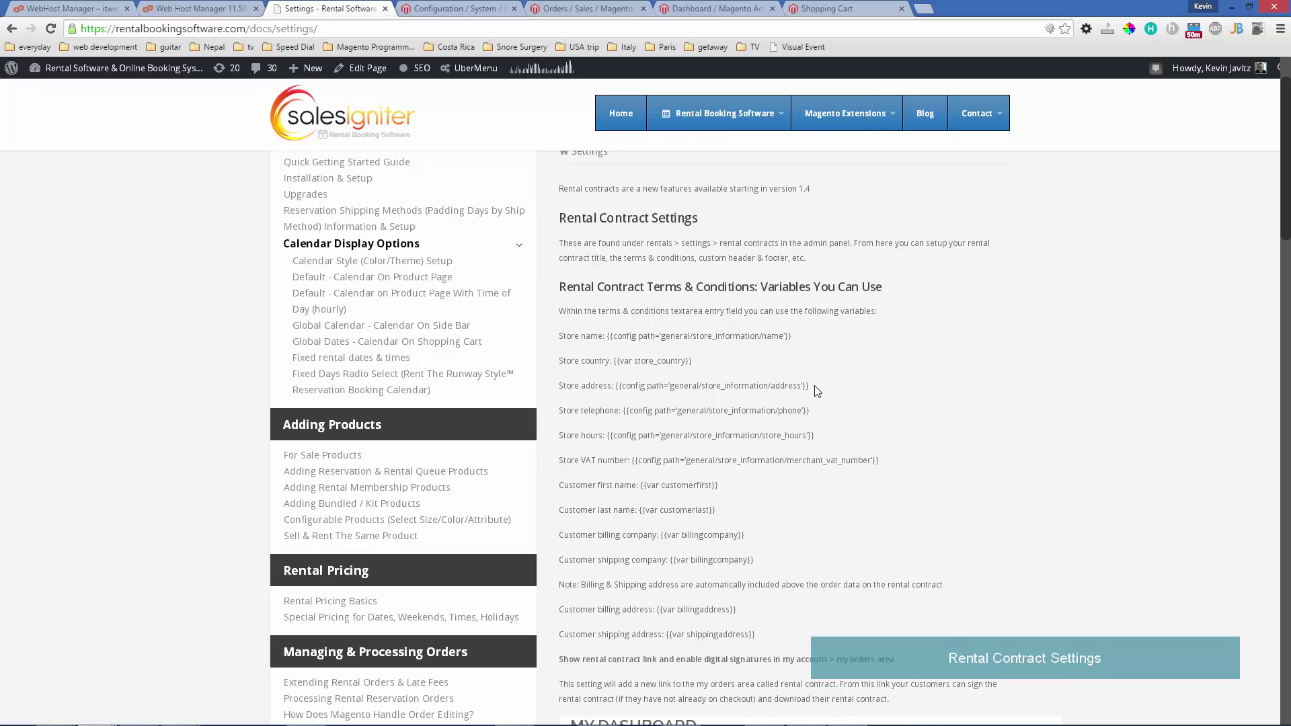
left_click_drag(815, 389, 610, 389)
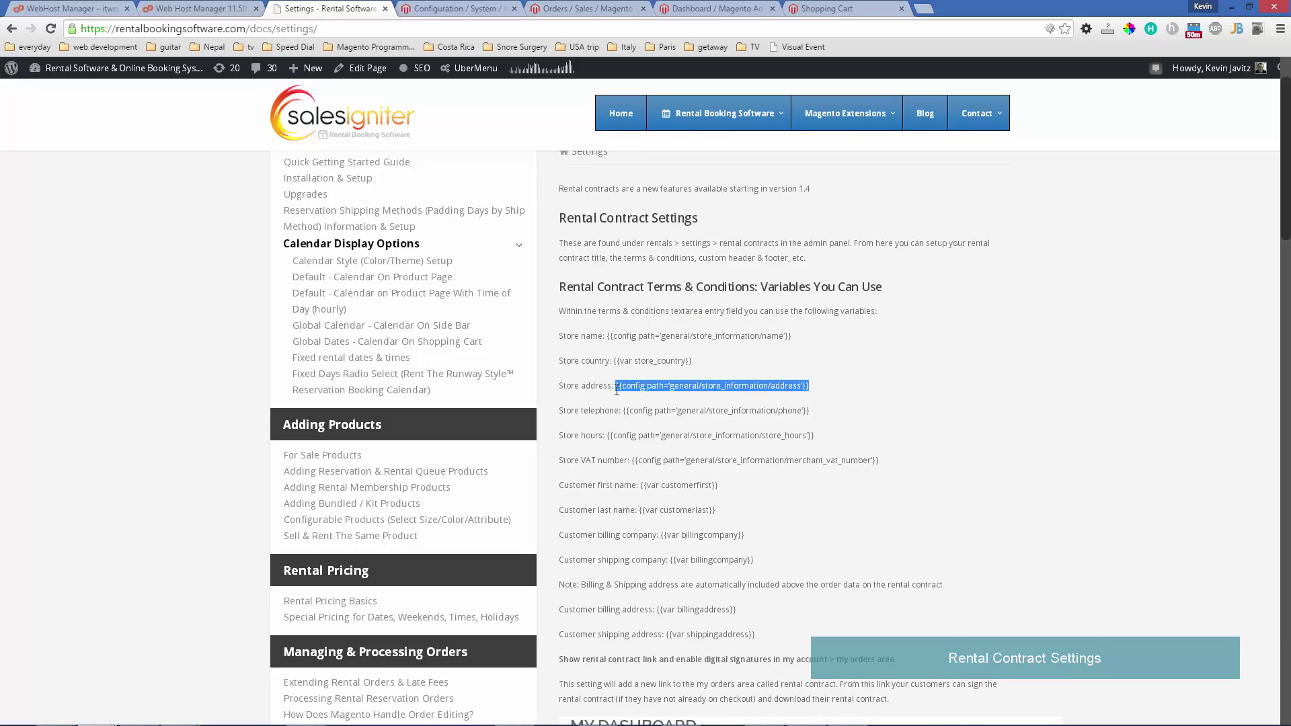
left_click(436, 8)
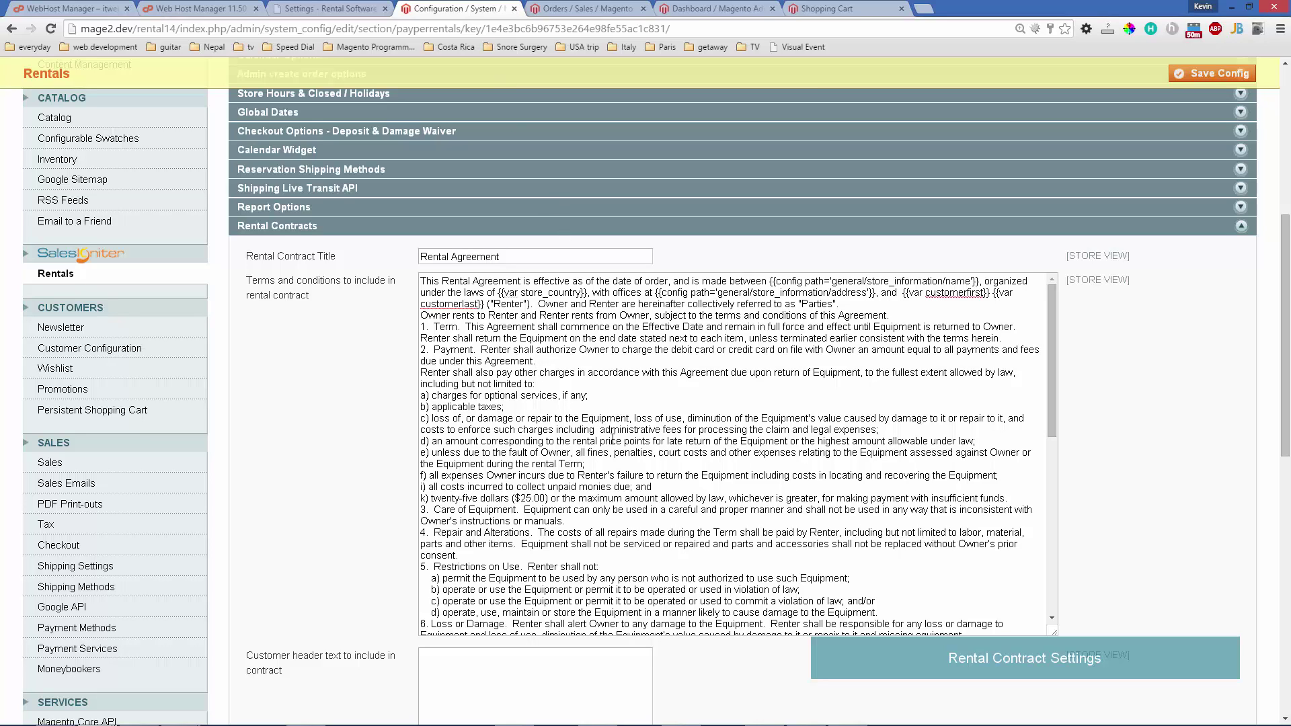
Review the contract Enable/Disable options, including required checkout signature and digital signatures.
scroll(327, 417, "down", 5)
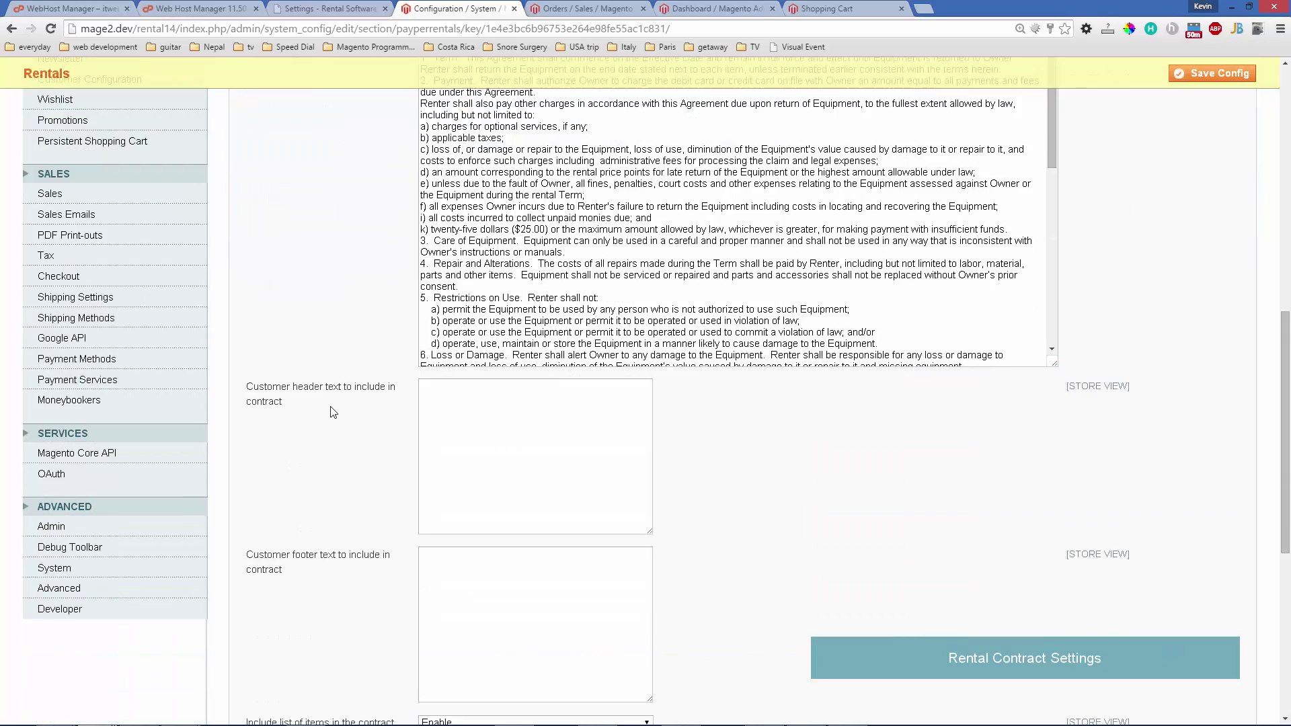
scroll(356, 421, "down", 3)
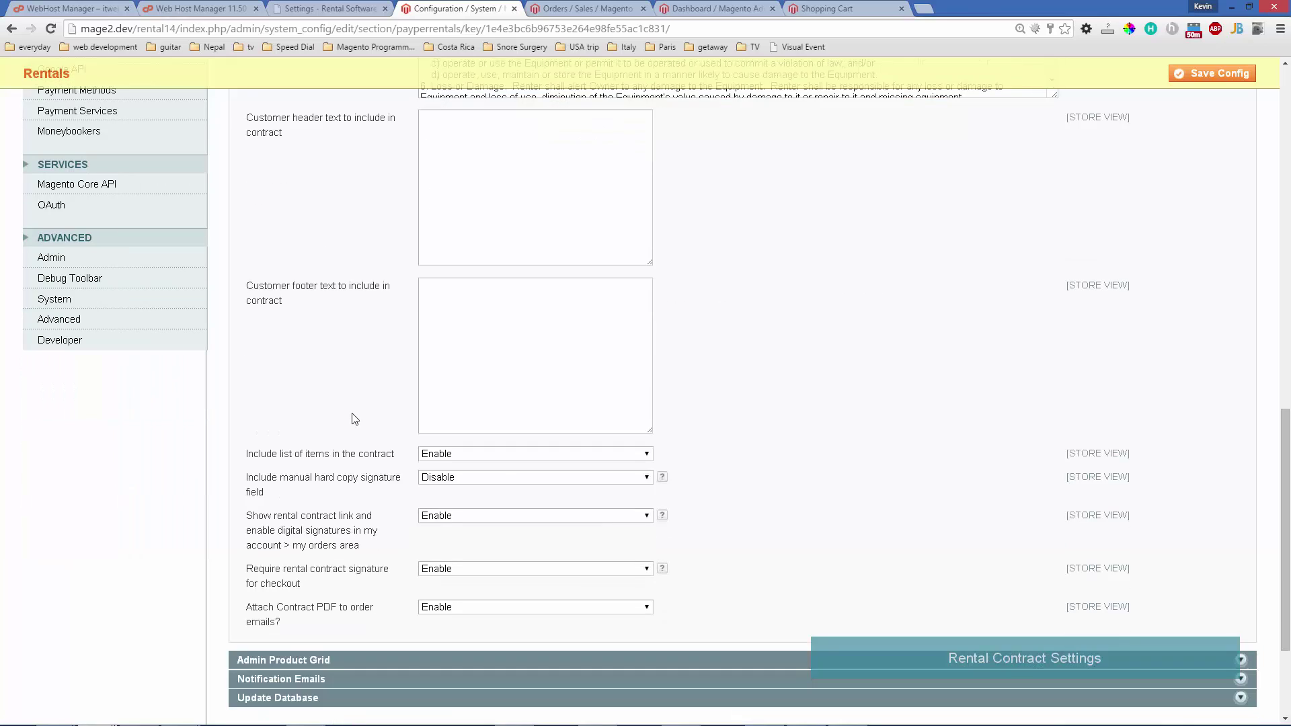
scroll(351, 418, "down", 2)
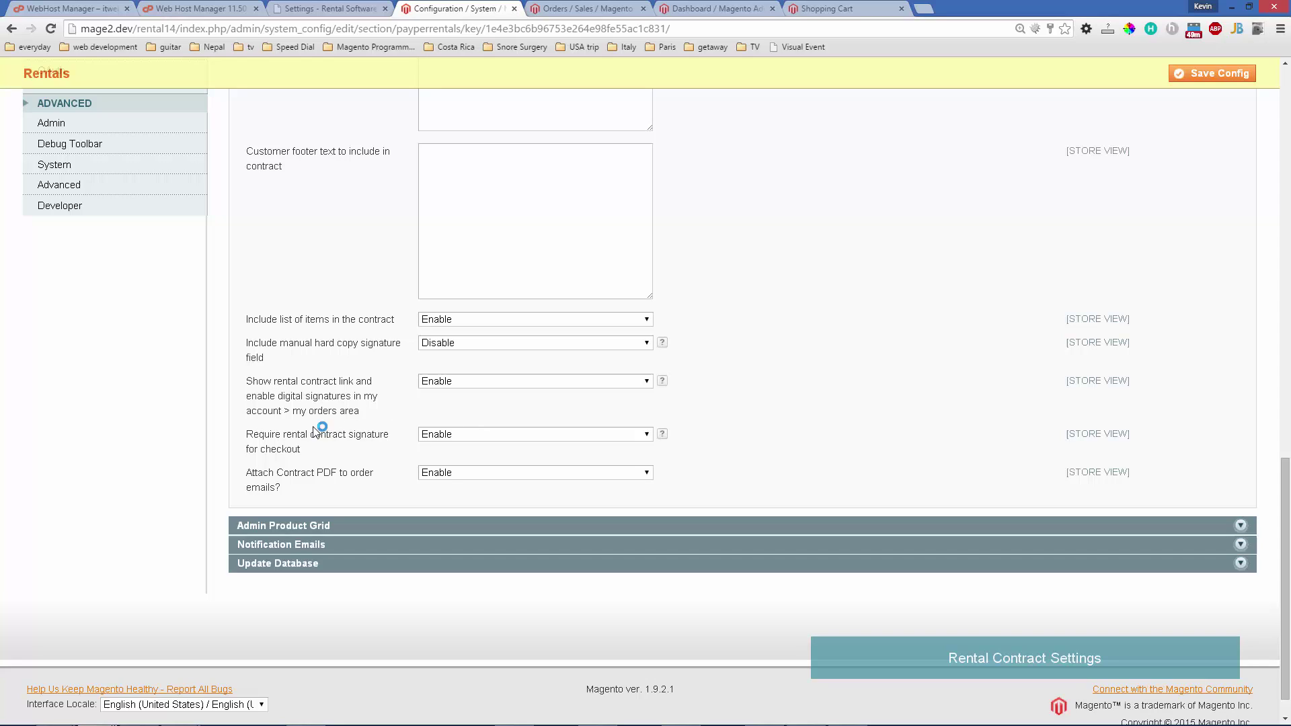
left_click_drag(254, 435, 300, 449)
left_click(323, 449)
left_click_drag(296, 381, 311, 396)
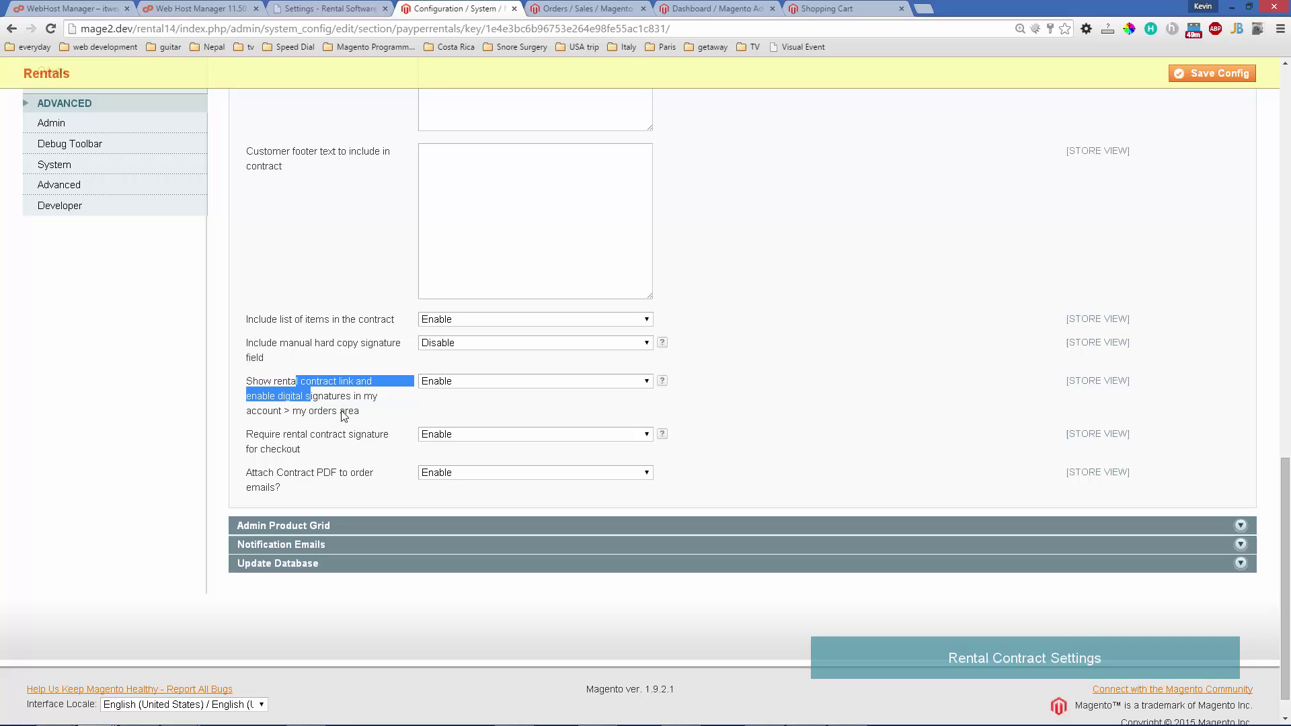
left_click(376, 411)
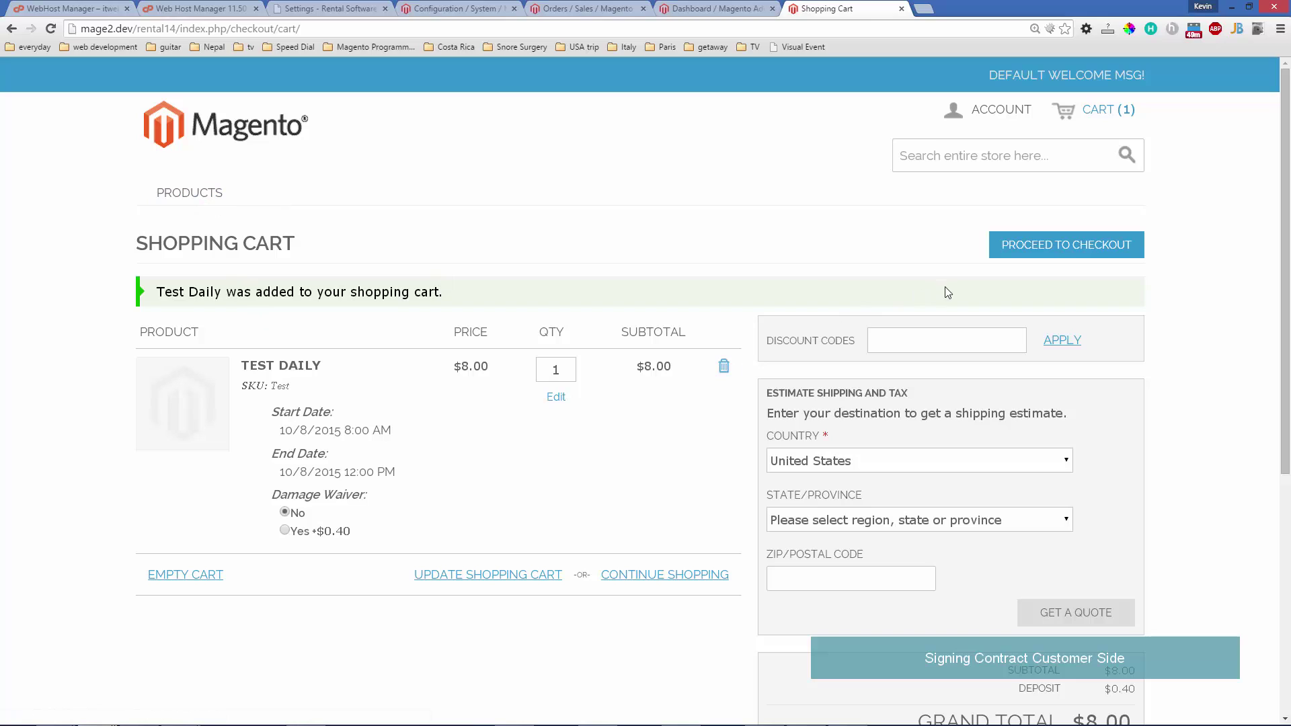
Check out as the returning customer with Ground shipping and Check / Money order payment.
left_click(1026, 259)
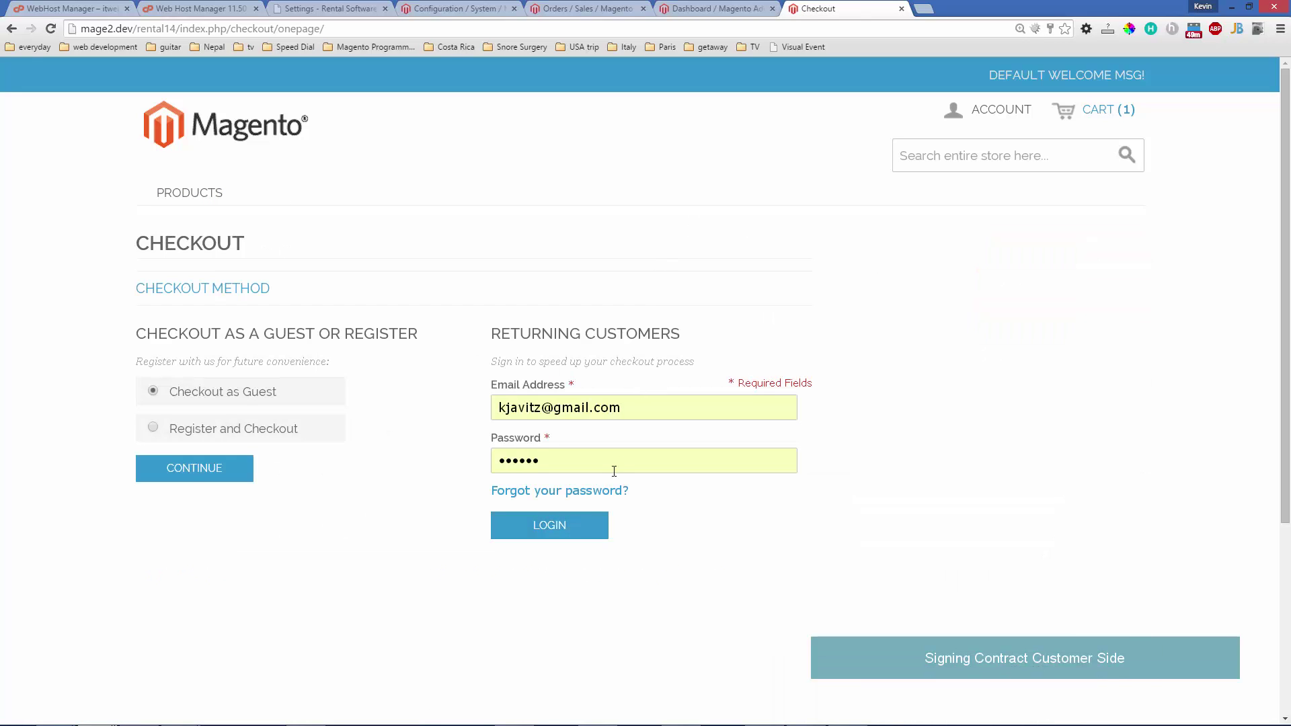
left_click(601, 528)
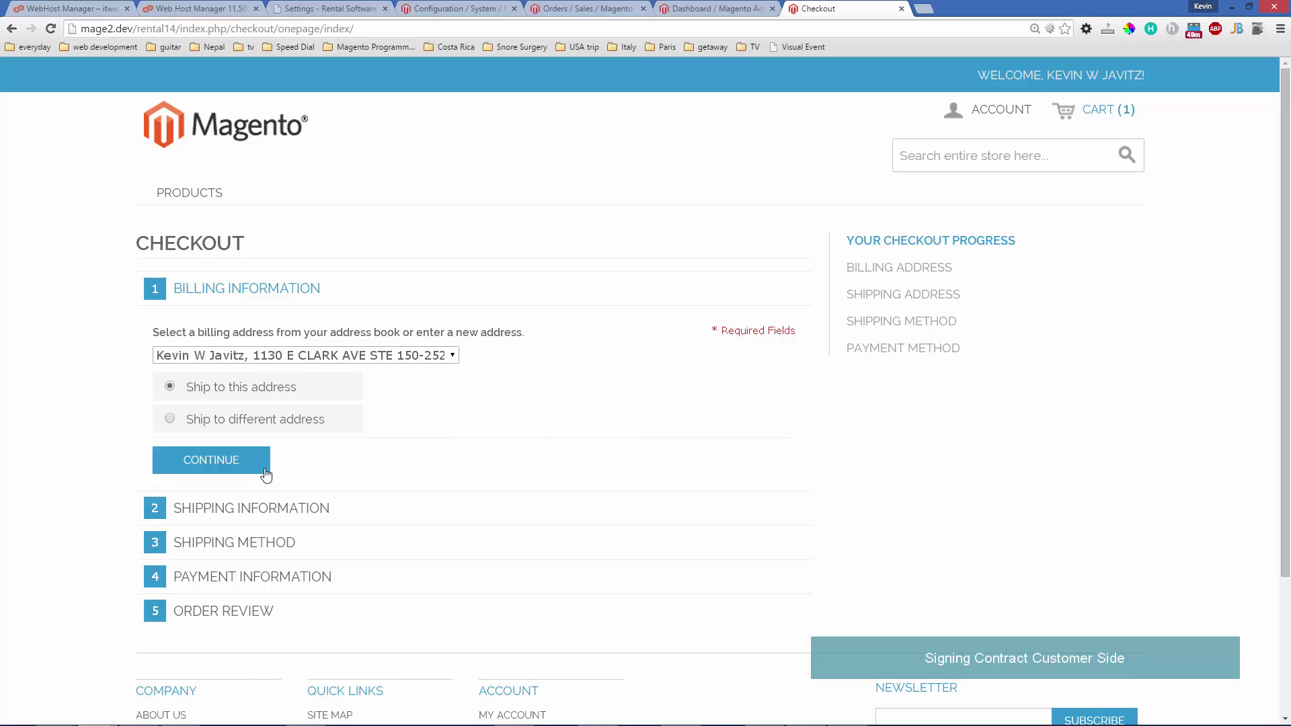
left_click(258, 469)
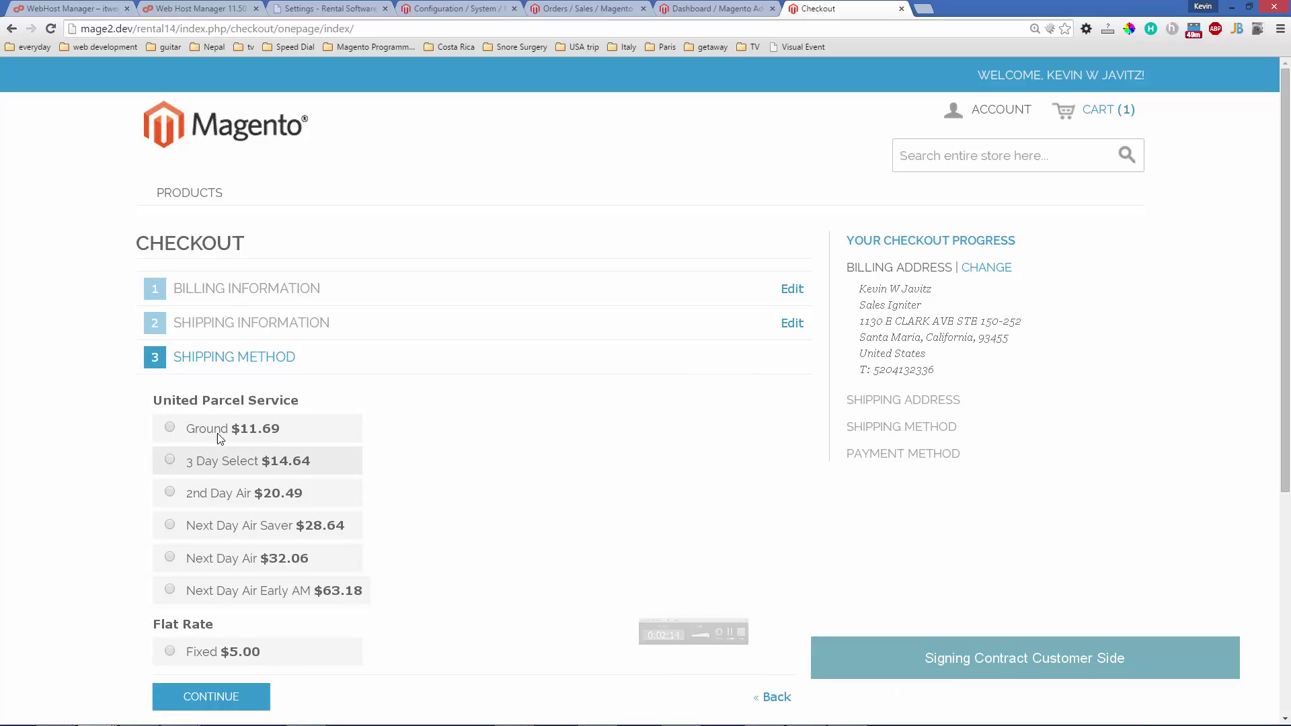
left_click(224, 691)
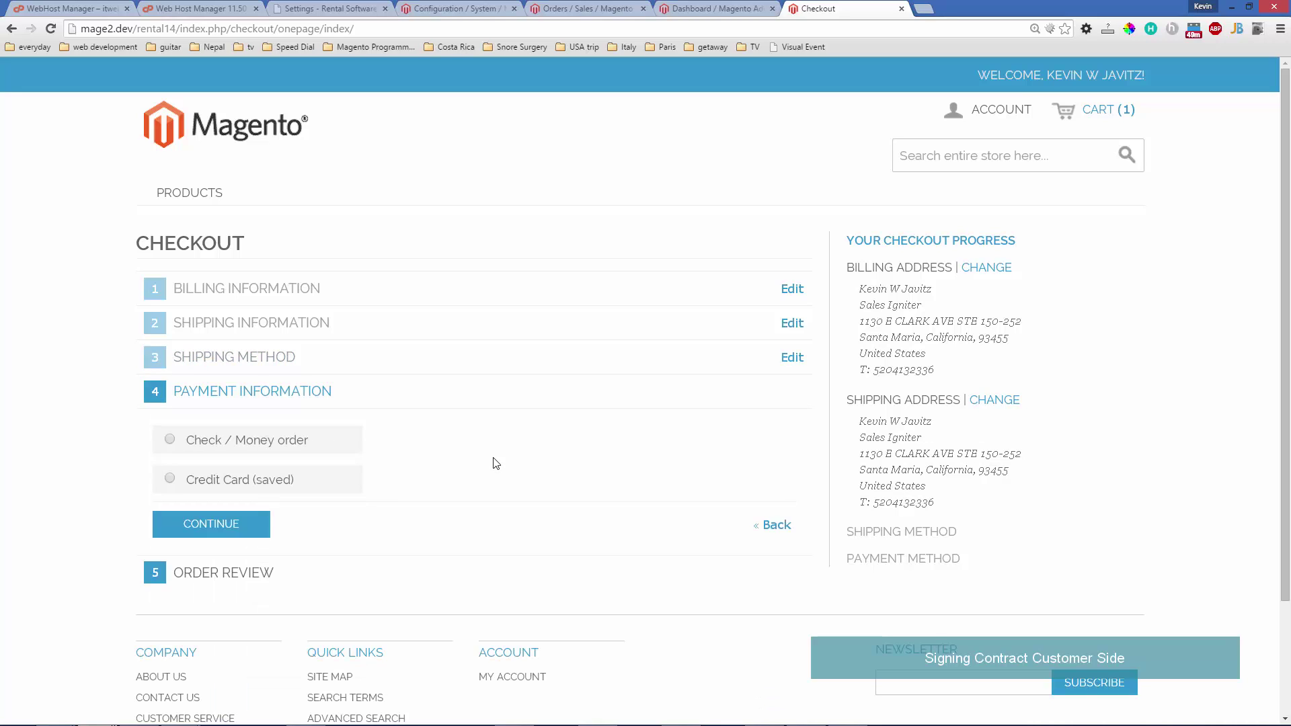
left_click(306, 444)
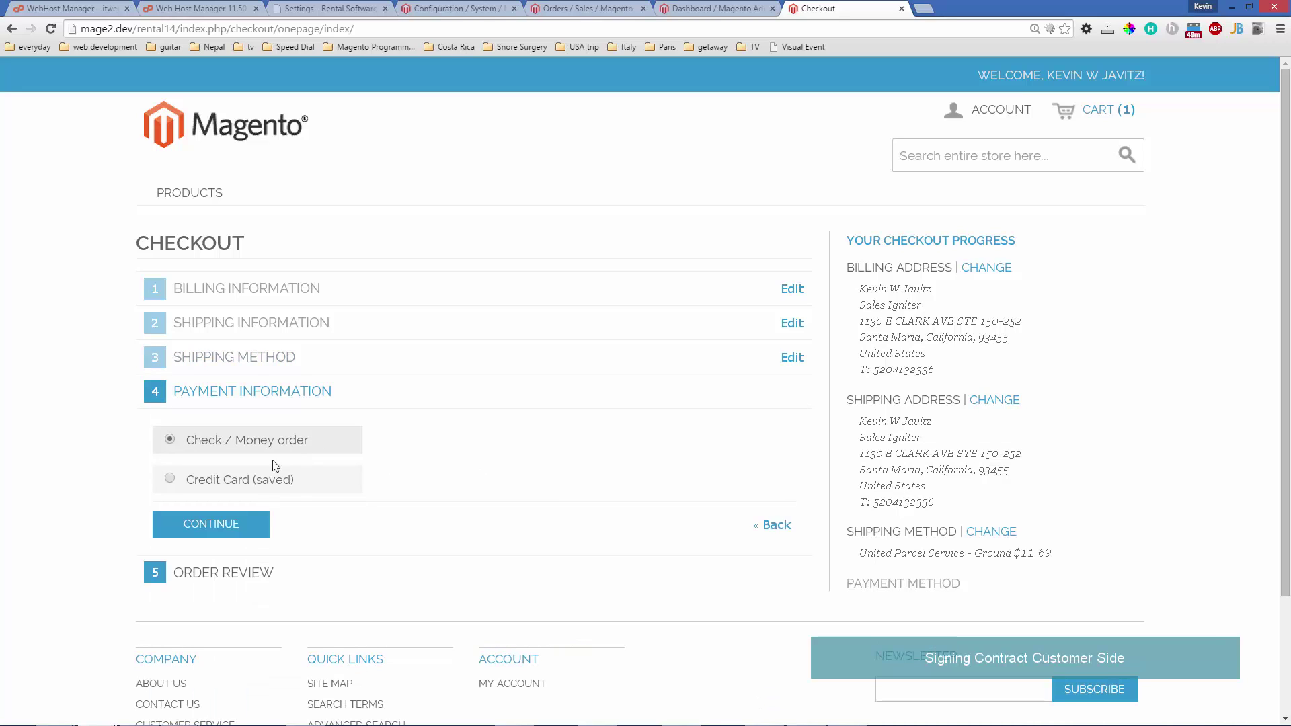
left_click(231, 527)
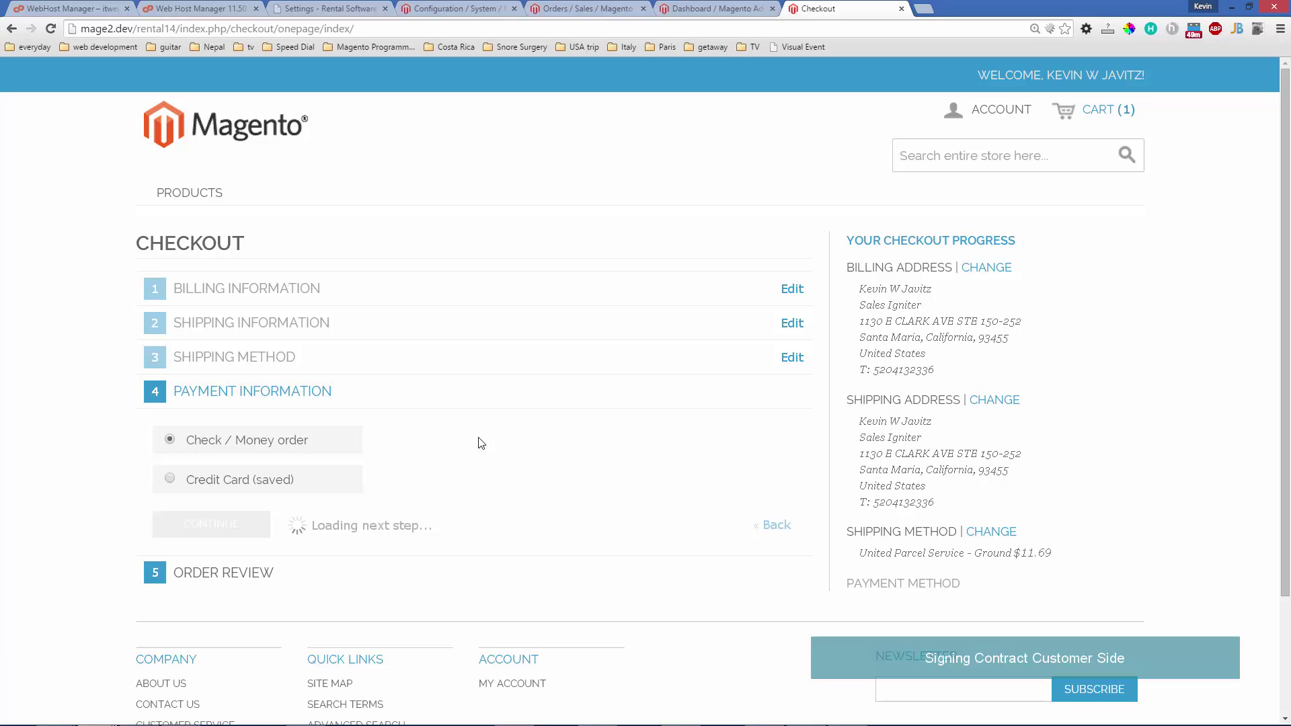
scroll(463, 410, "down", 3)
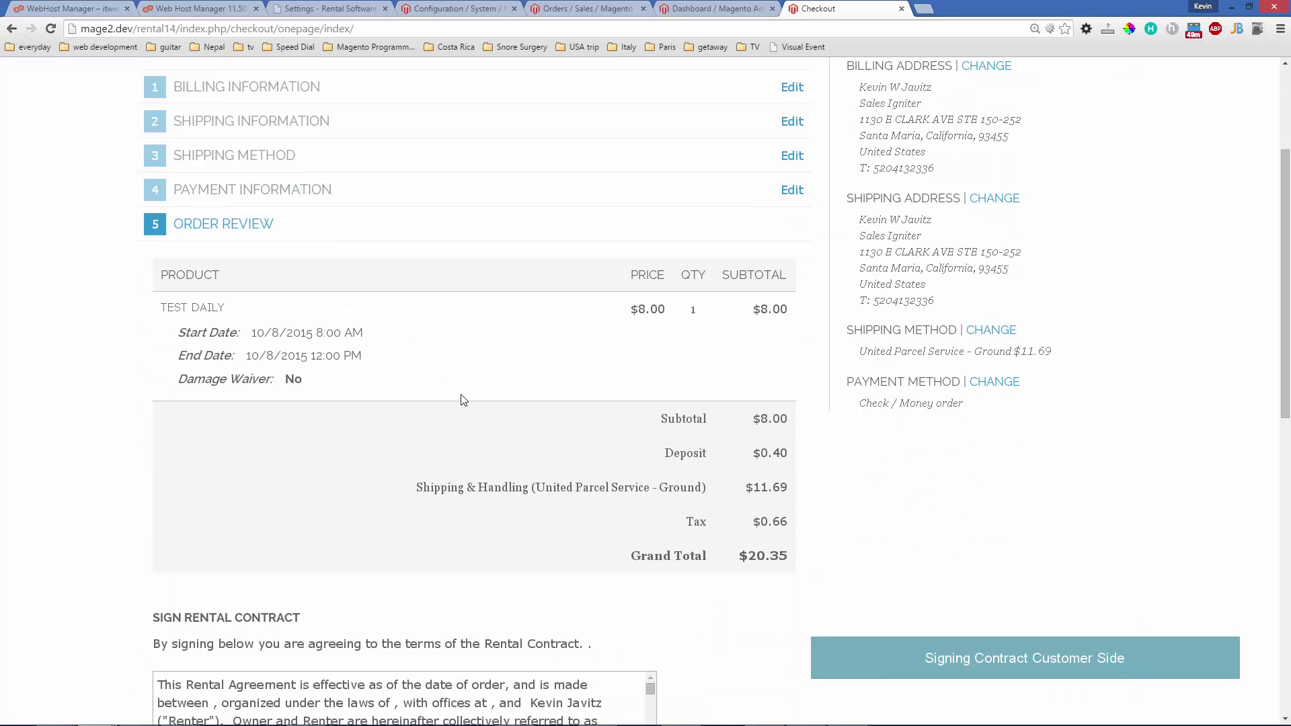
Sign the rental contract with a drawn signature and a typed signer name, and place the order.
scroll(714, 474, "down", 6)
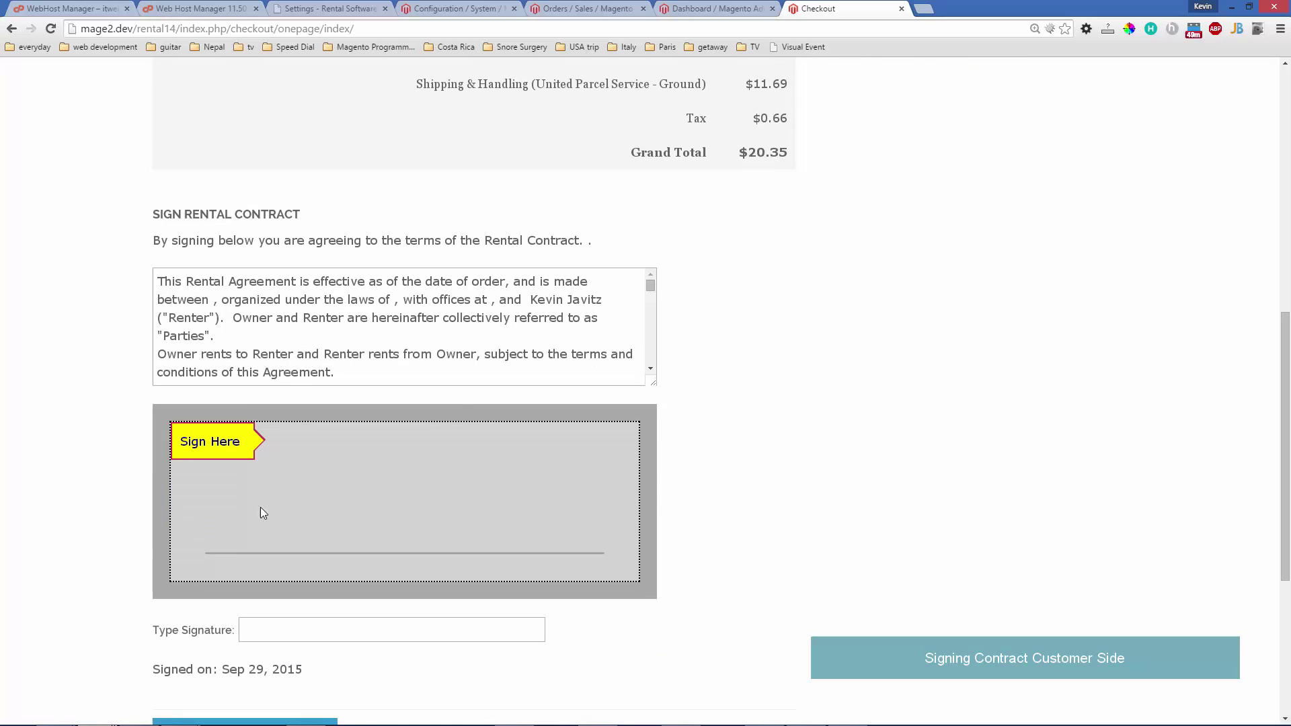
mouse_move(269, 519)
left_mouse_down()
mouse_move(279, 514)
mouse_move(281, 527)
left_mouse_up()
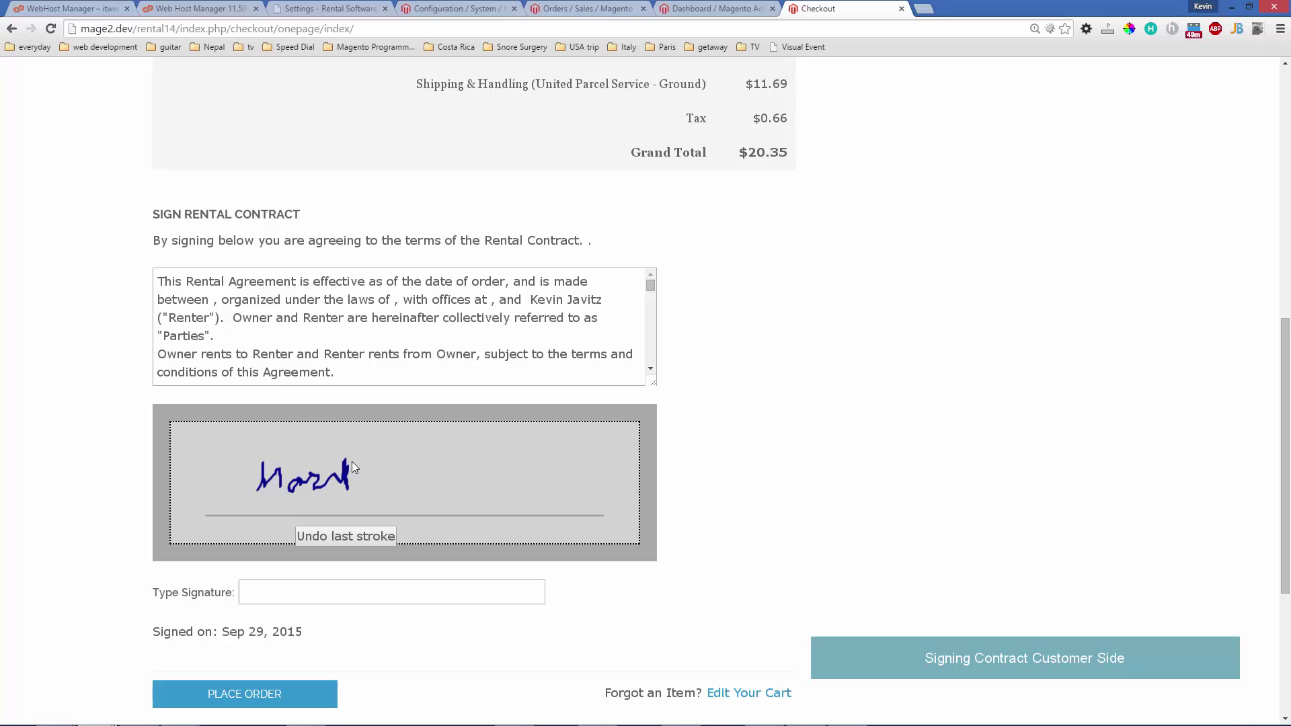
left_click(273, 596)
type("Mark")
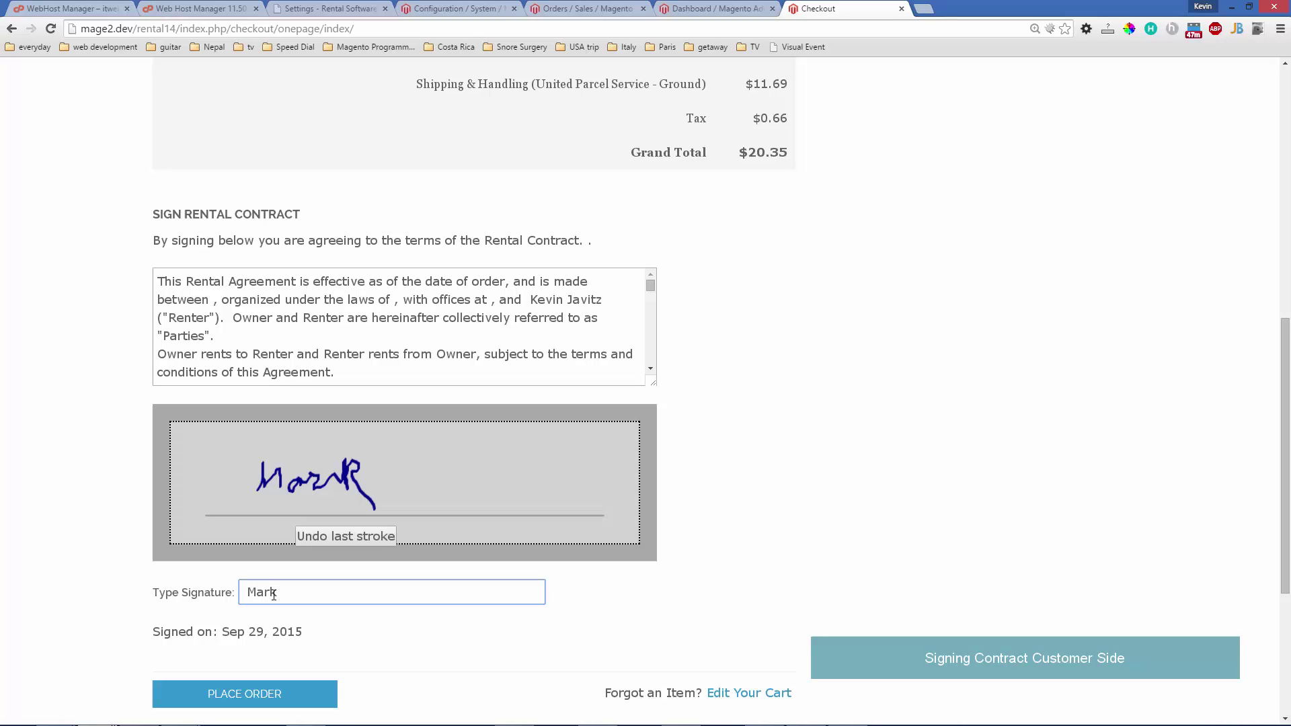
left_click(340, 640)
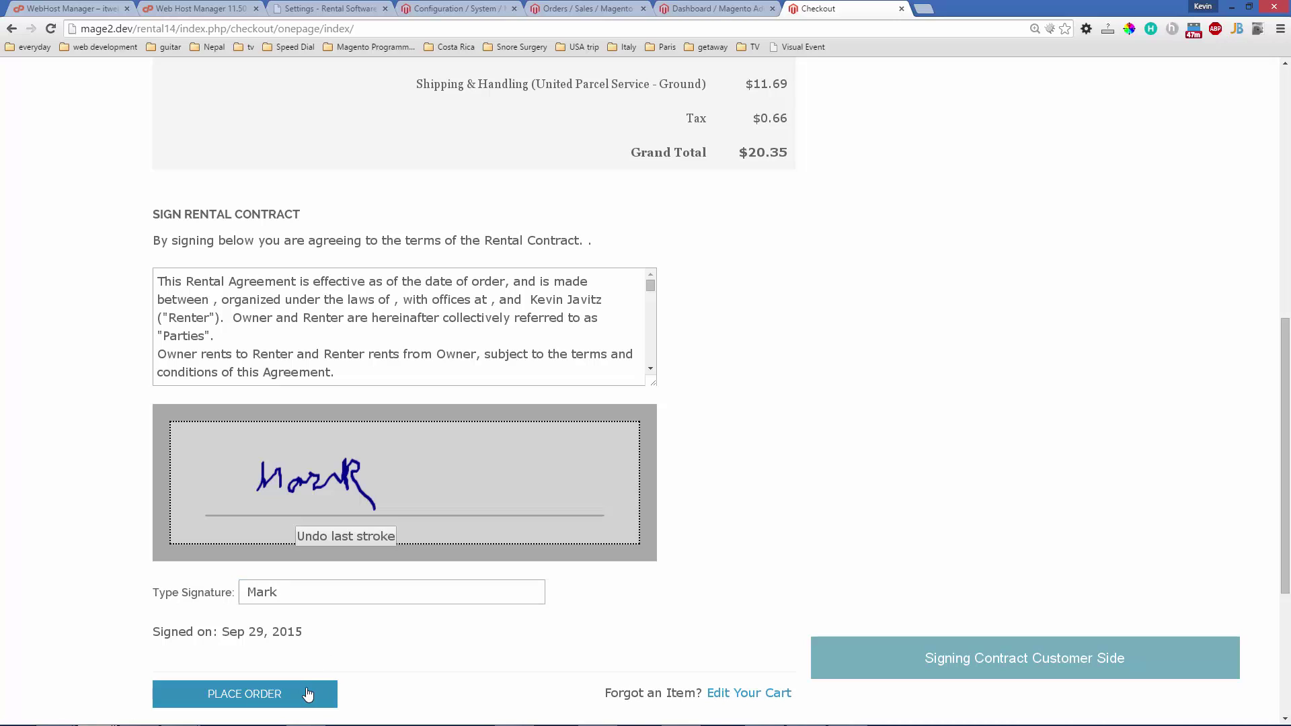
left_click(307, 695)
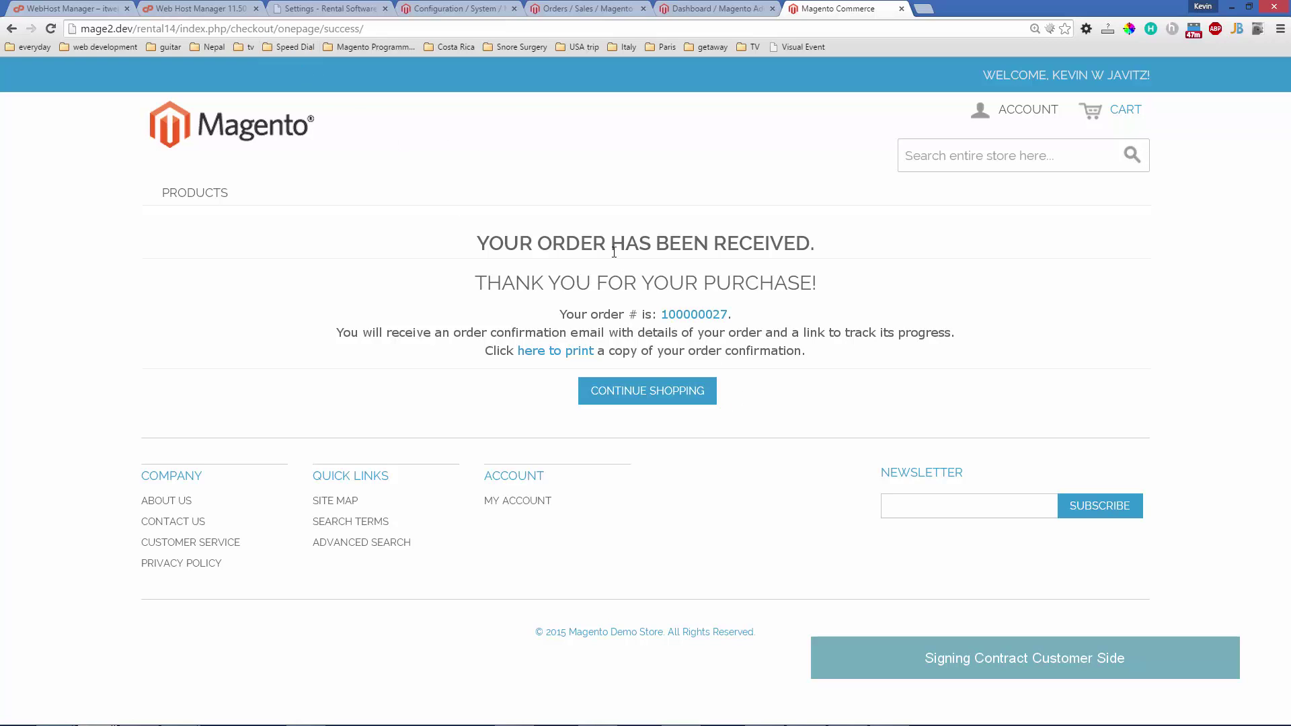
left_click(562, 10)
Open order #100000027 from the orders list and generate its Rental Contract PDF.
mouse_move(122, 125)
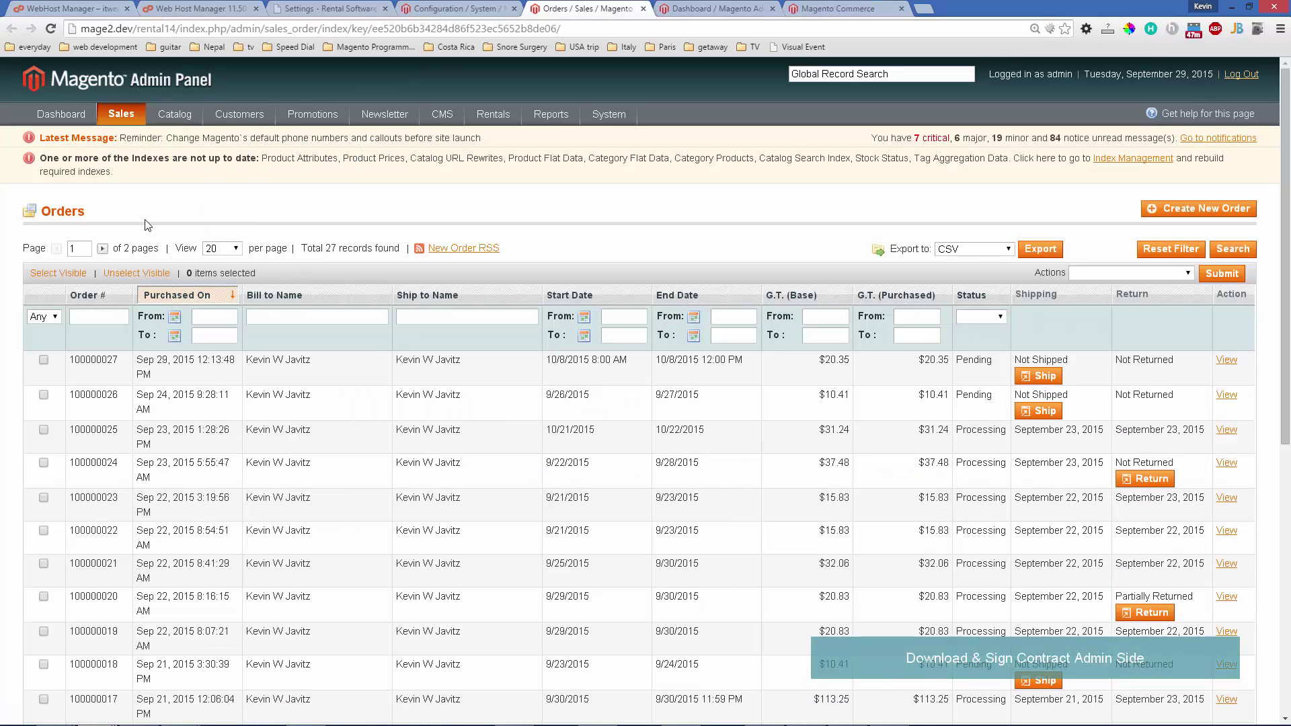
left_click(558, 360)
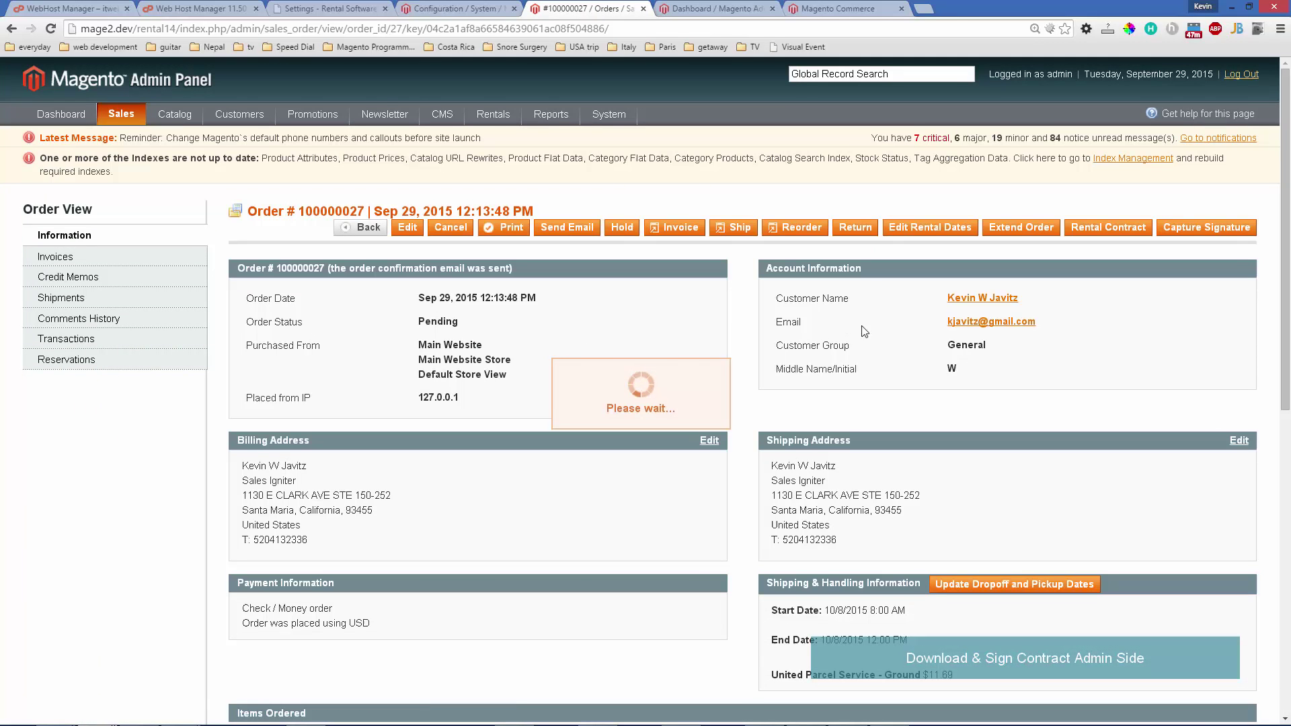
left_click(1084, 235)
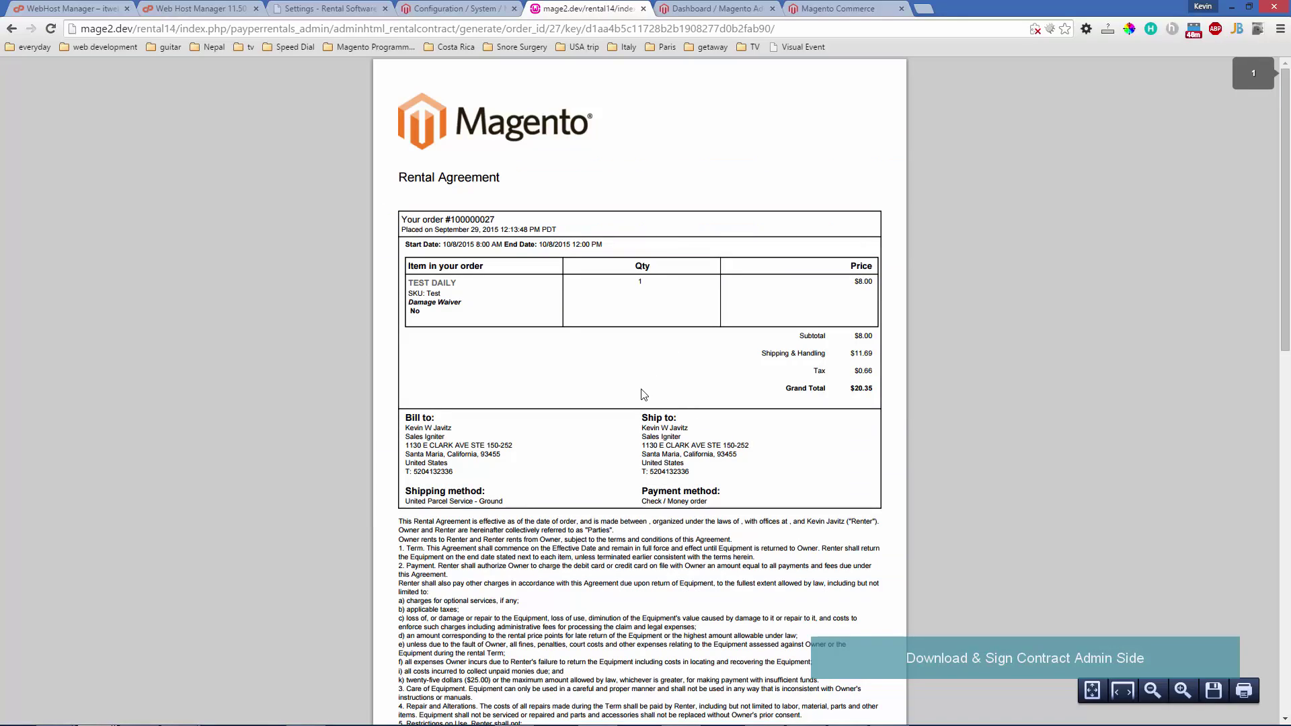
Check the renter's signature on PDF page 2, then go back to the order page.
scroll(642, 393, "down", 4)
scroll(640, 390, "down", 6)
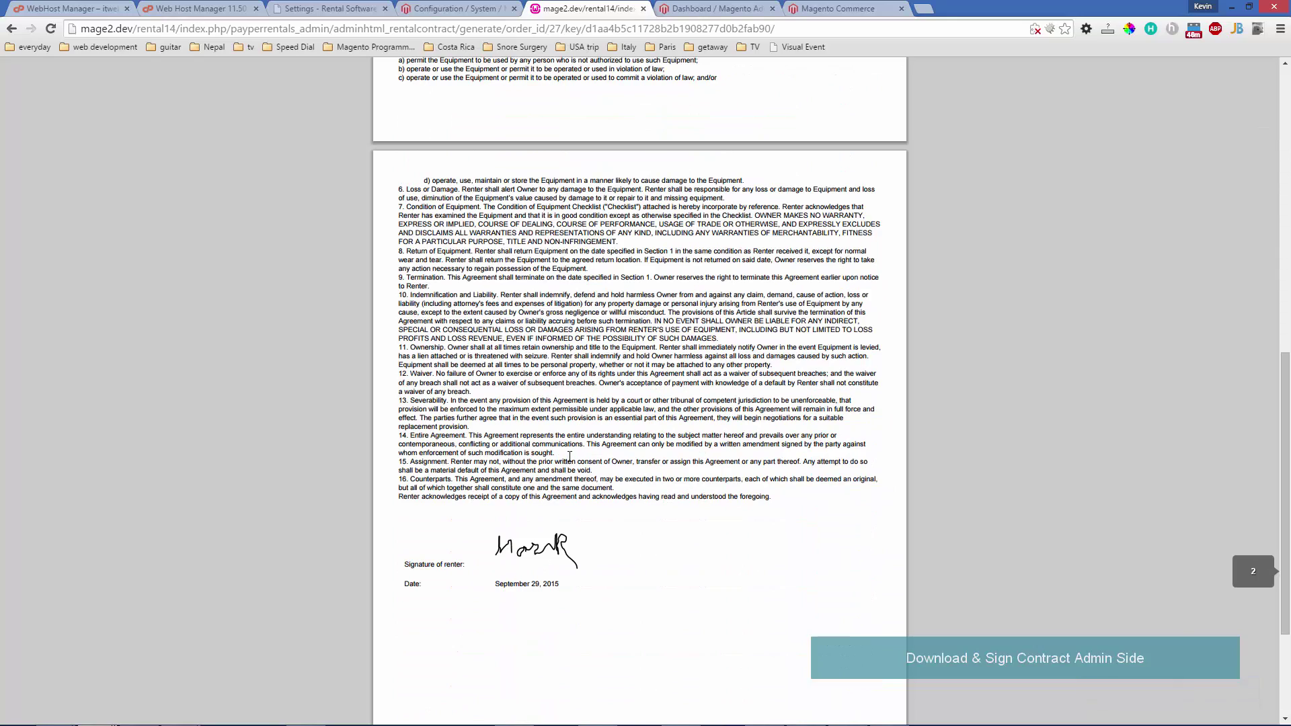
scroll(570, 457, "up", 10)
left_click(12, 28)
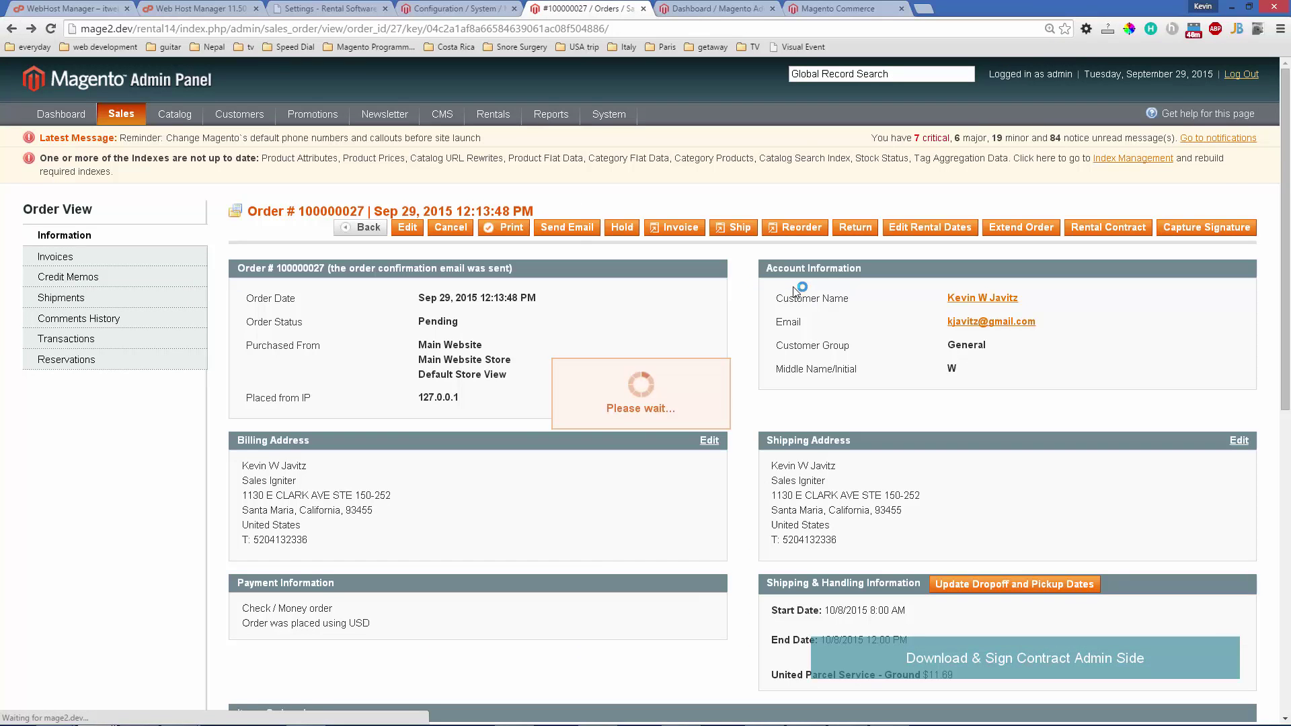
left_click(1167, 232)
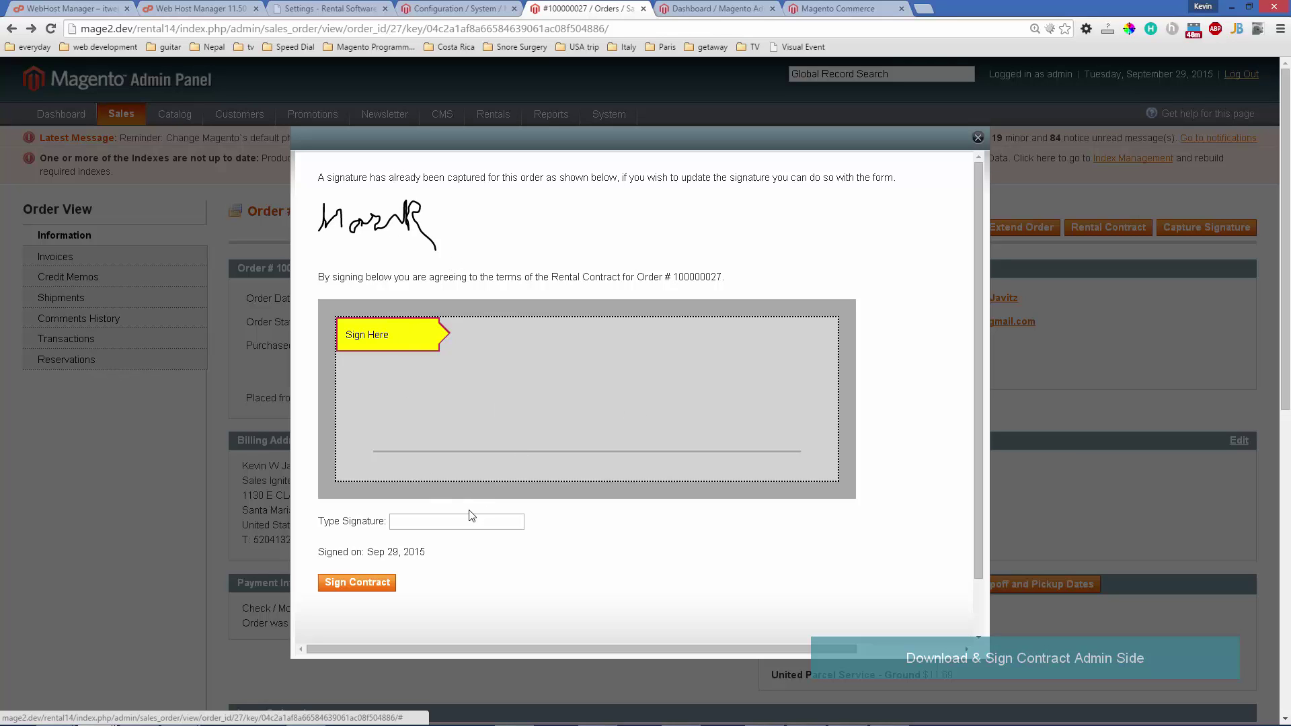
left_click(976, 140)
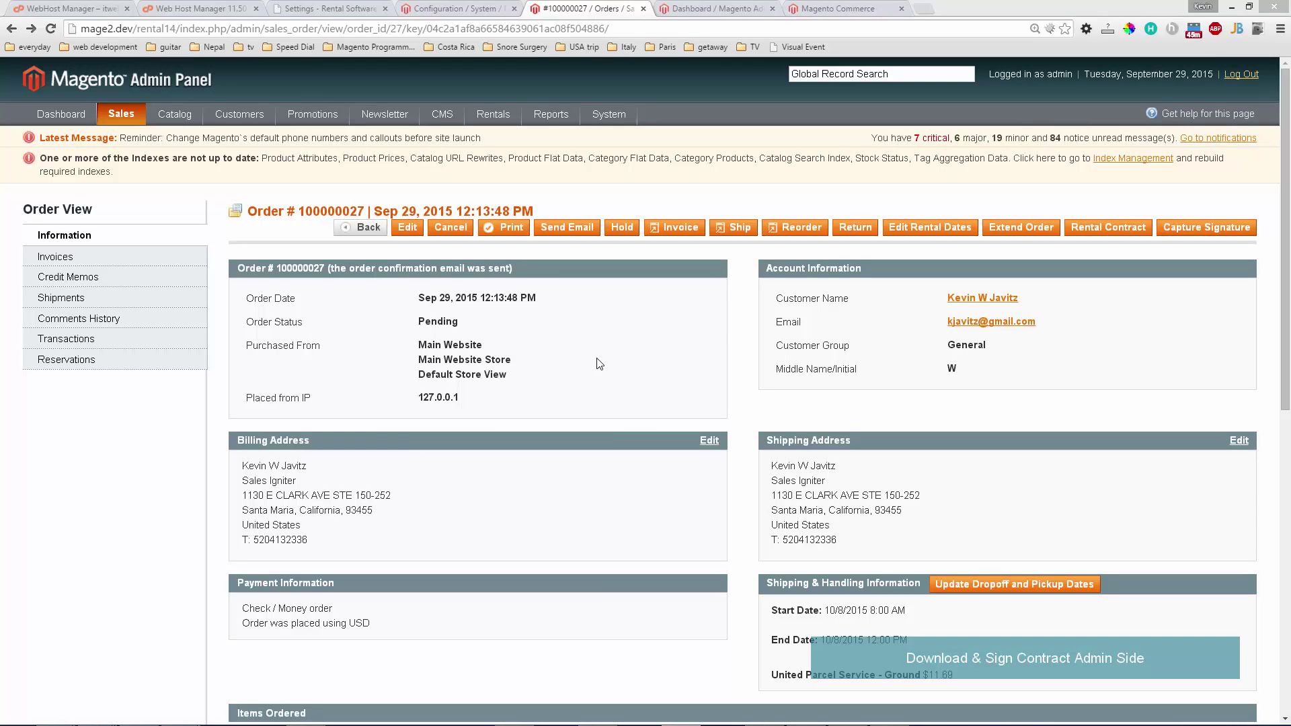